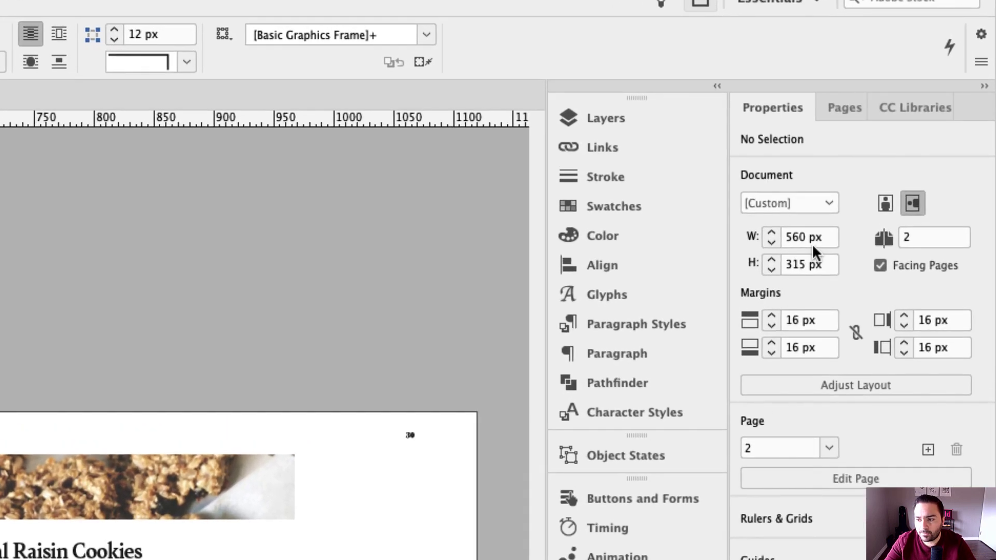
Check the InDesign document's page width and height values.
left_click_drag(820, 238, 773, 243)
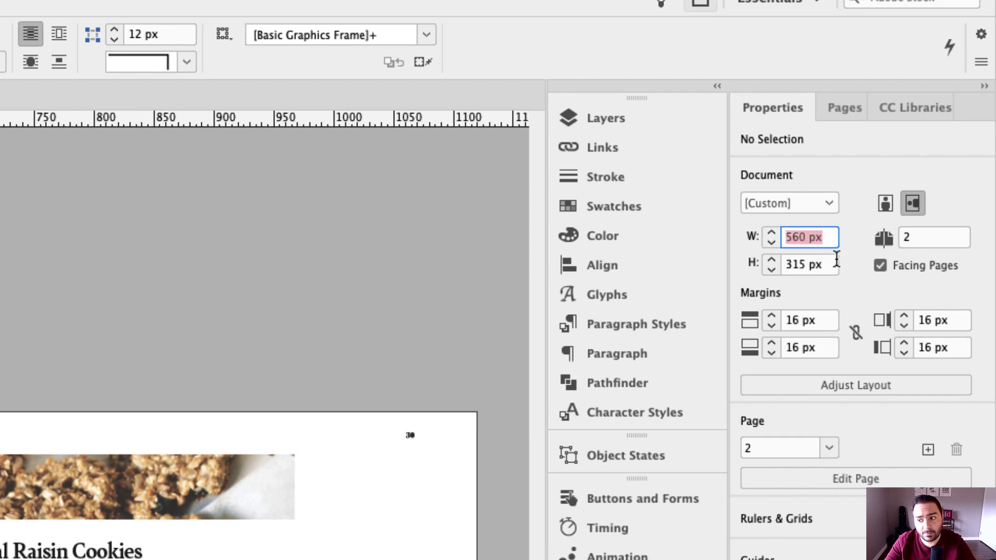
left_click_drag(822, 263, 786, 264)
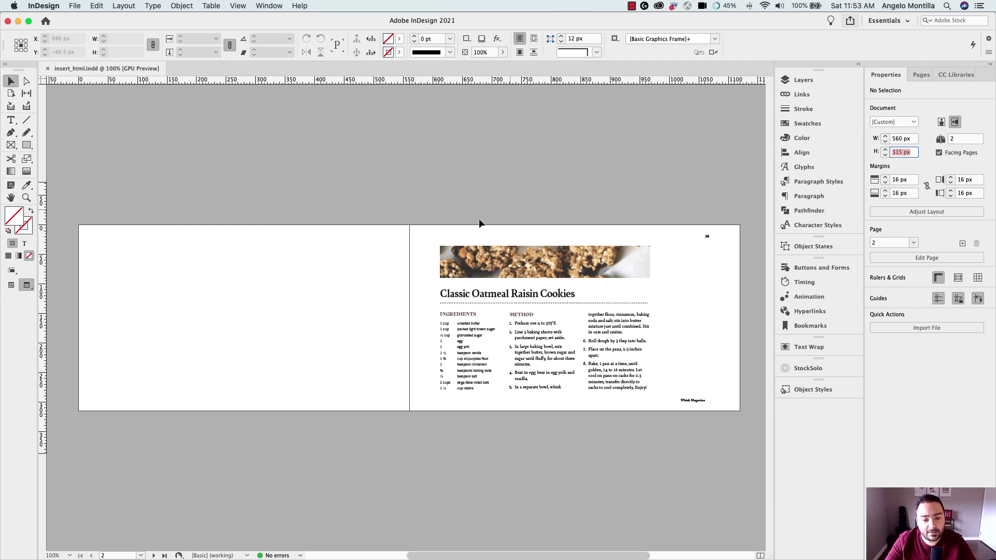
left_click(376, 236)
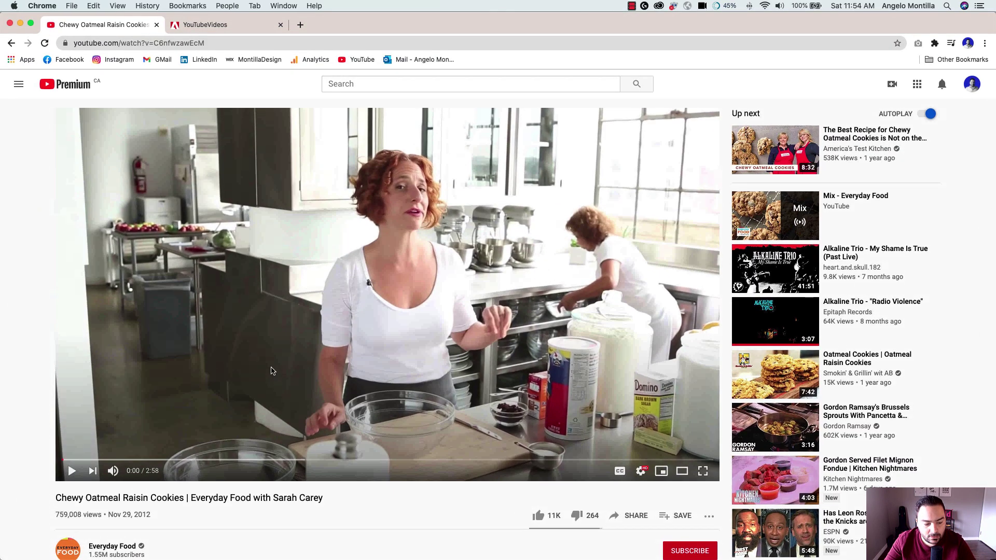
Scroll down the Chewy Oatmeal Raisin Cookies YouTube page to the sharing controls.
scroll(271, 371, "down", 2)
scroll(271, 370, "down", 4)
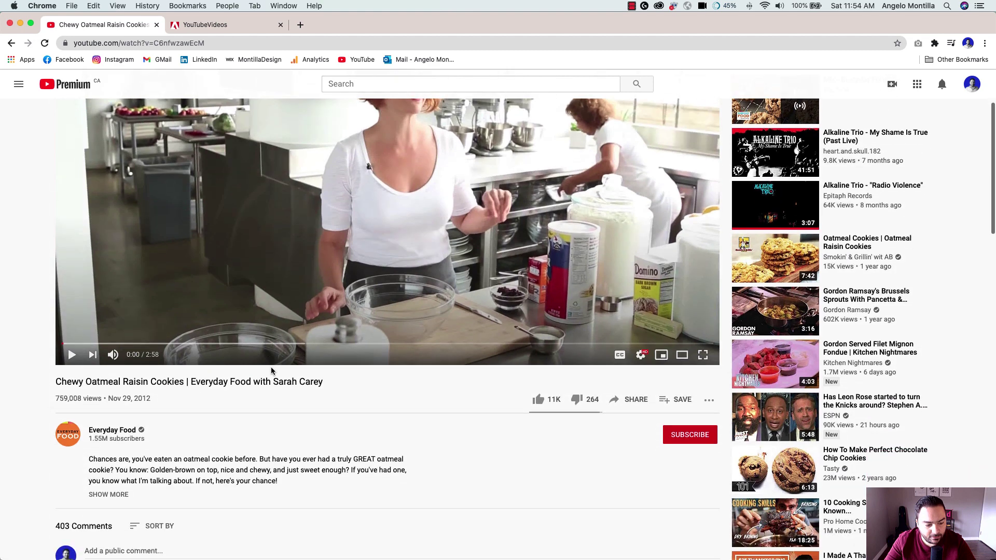
scroll(271, 367, "down", 1)
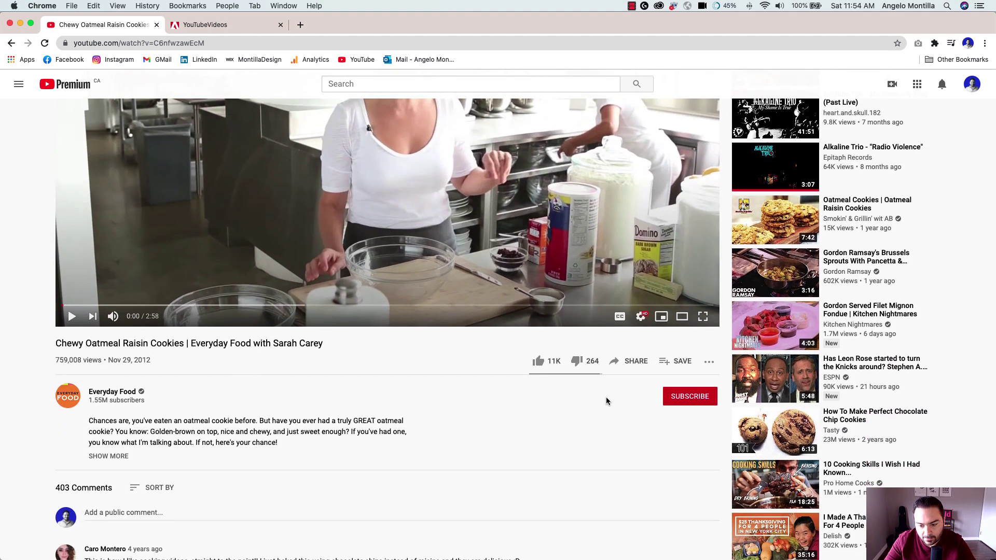
scroll(606, 396, "down", 3)
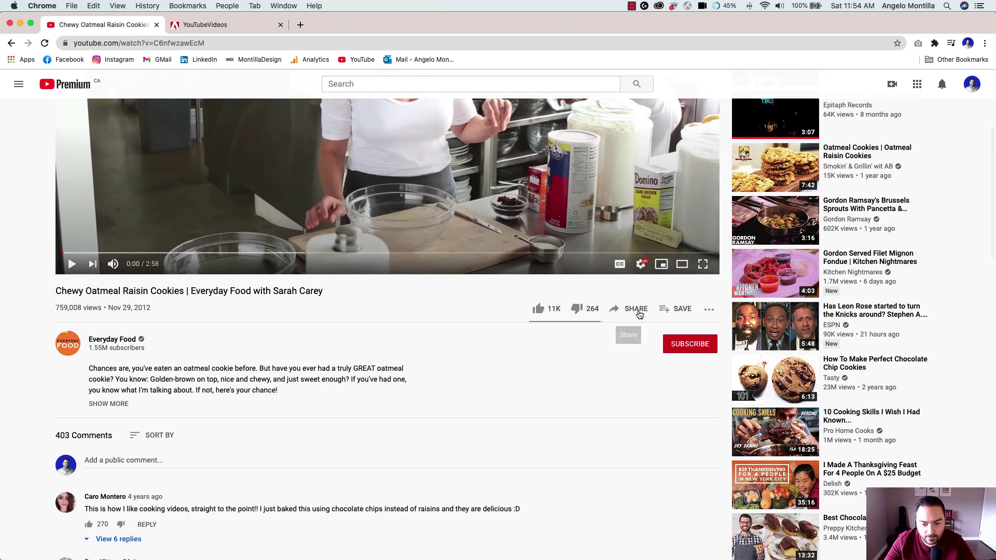
Open the video's 560 × 315 iframe embed code and select all of it for copying.
left_click(633, 311)
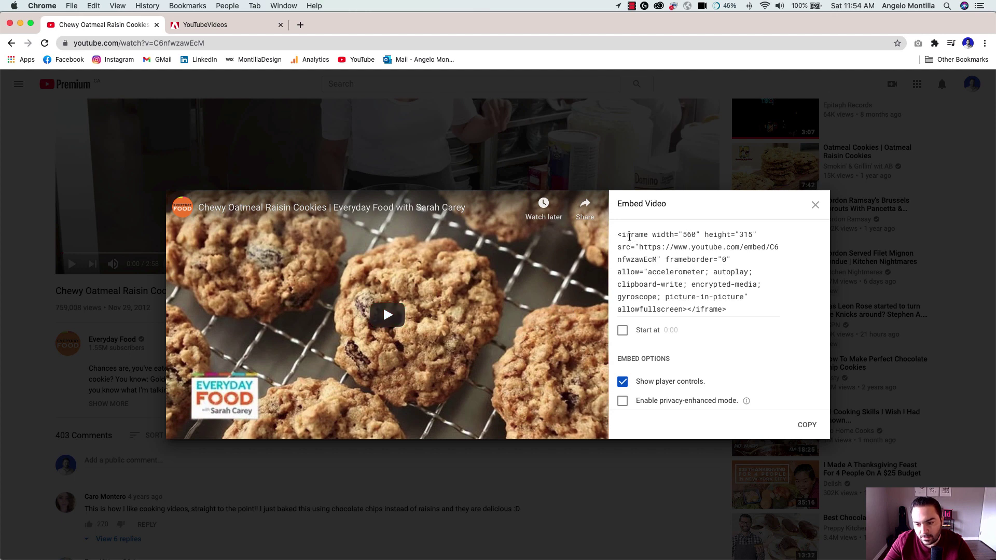
left_click(676, 254)
left_click(691, 273)
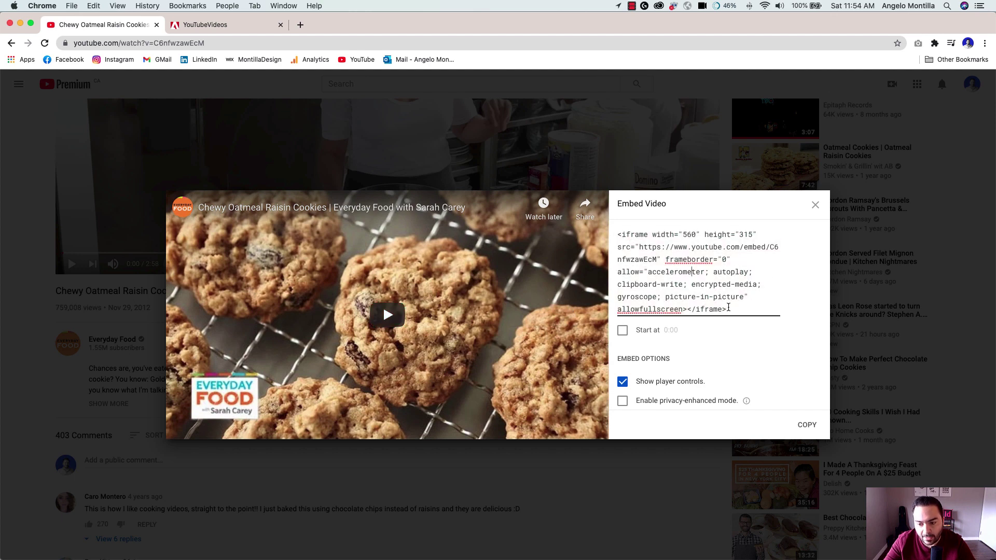
left_click_drag(728, 307, 634, 238)
left_click(688, 236)
left_click(686, 239)
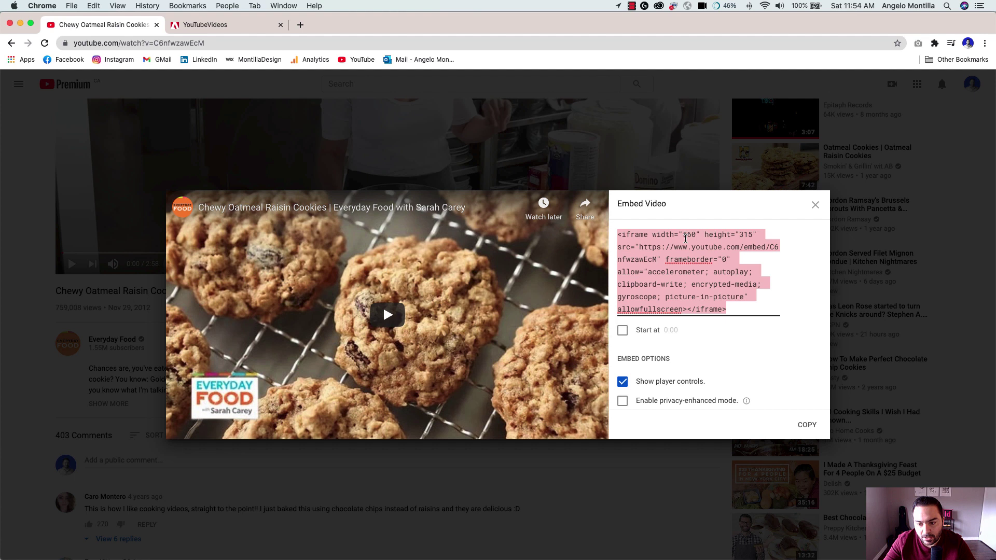
left_click(741, 238)
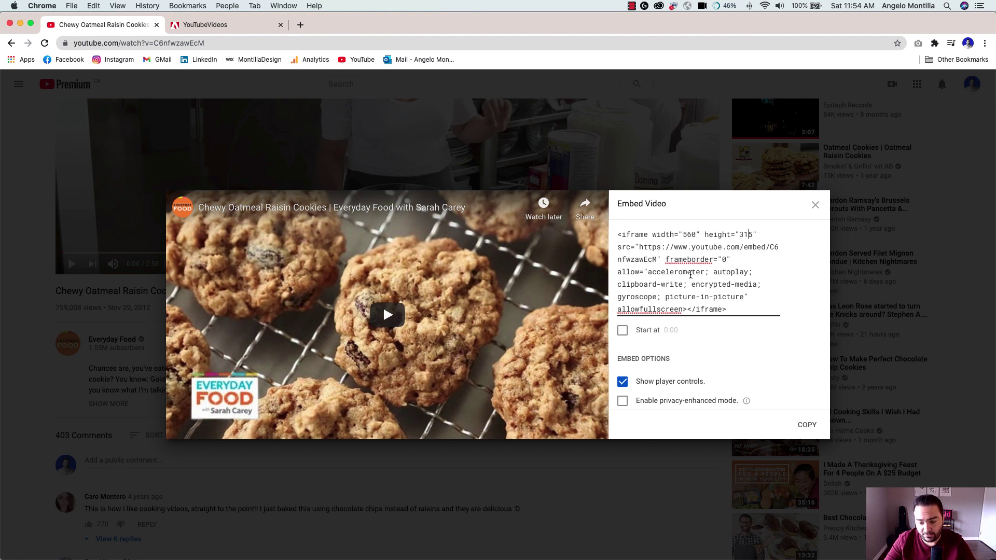
left_click(665, 262)
key("super+c")
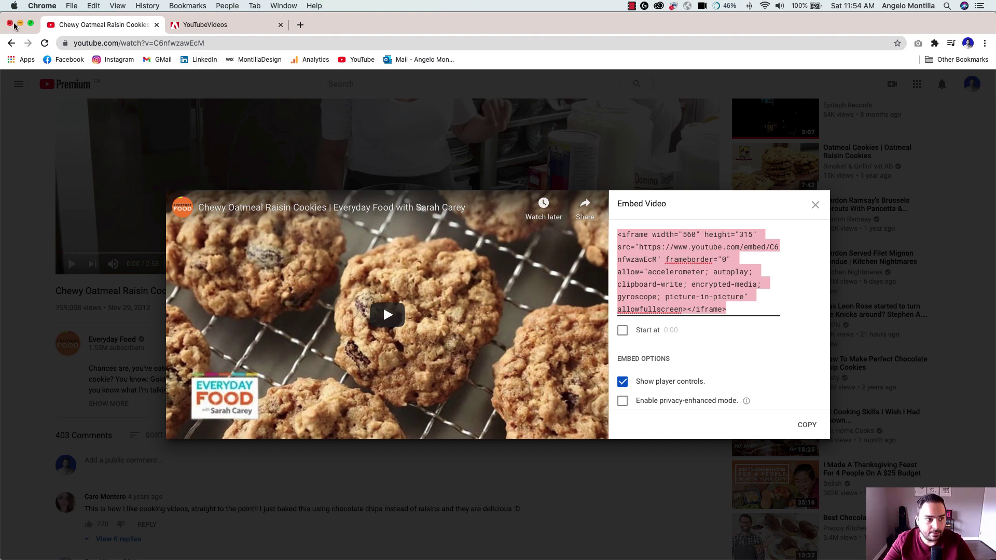
Back in InDesign, nudge the spread into view and choose Object > Insert HTML.
key("super+Tab")
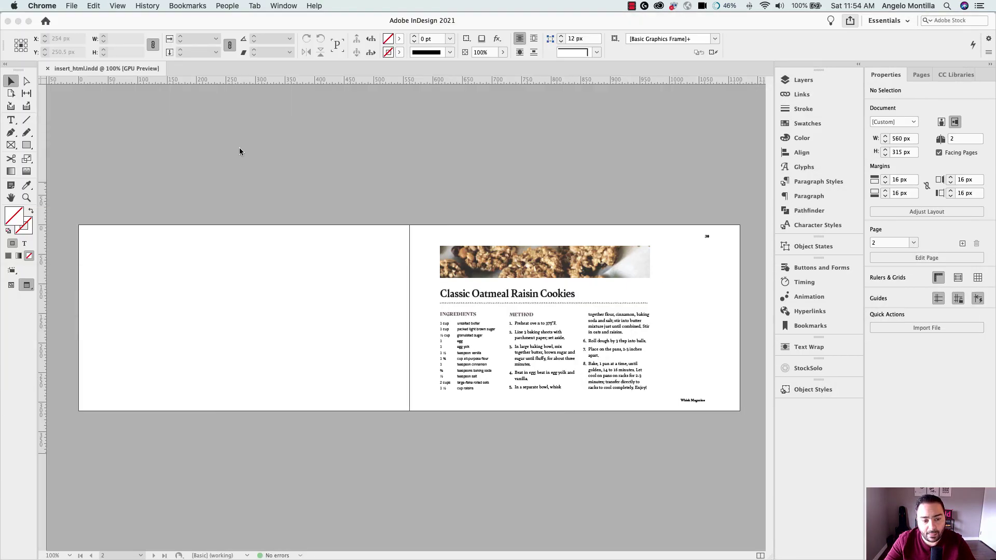
left_click(296, 177)
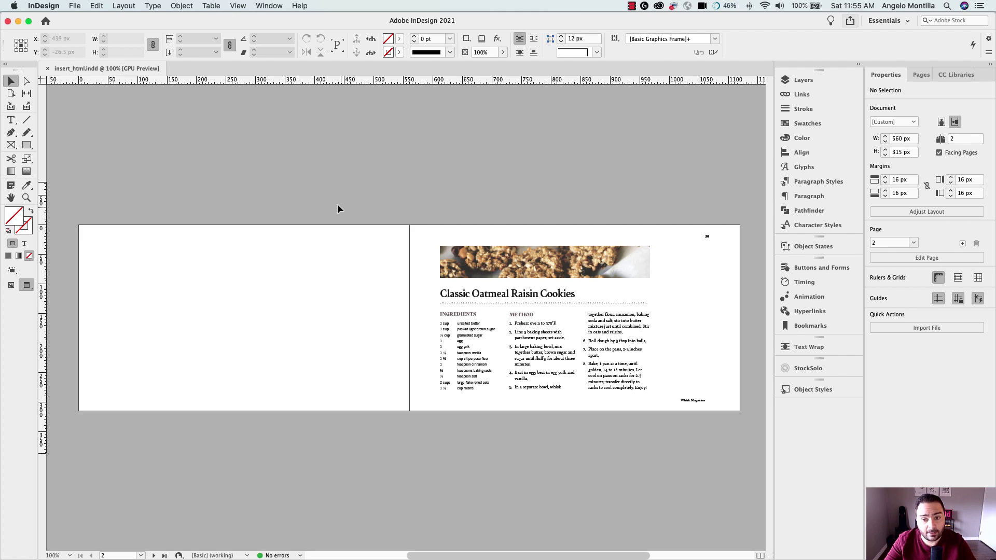
left_click_drag(337, 204, 367, 188)
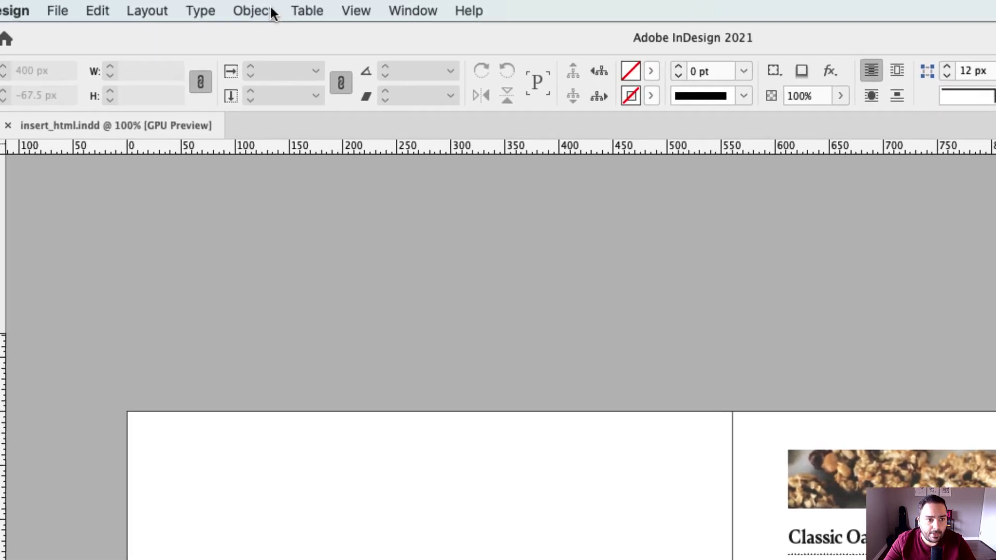
left_click(189, 6)
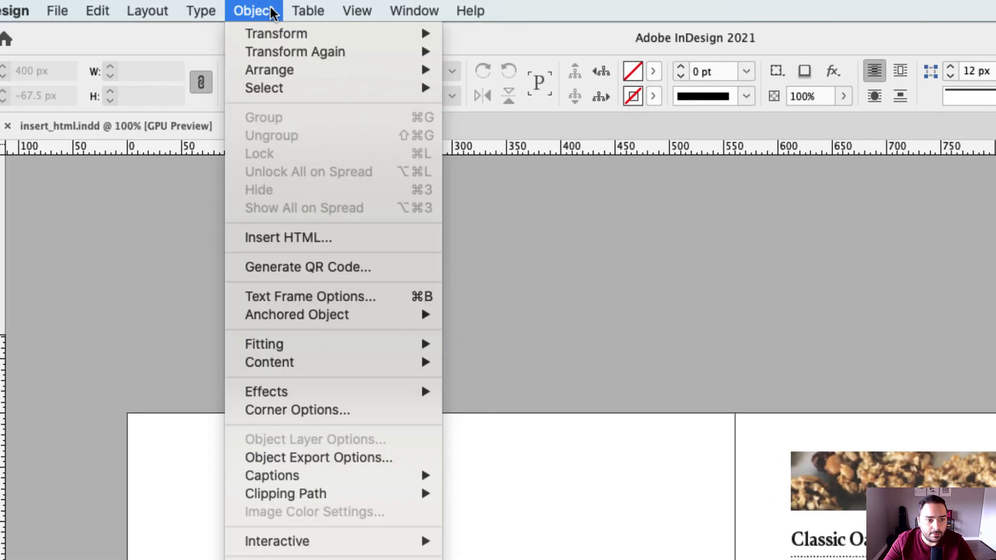
left_click(364, 241)
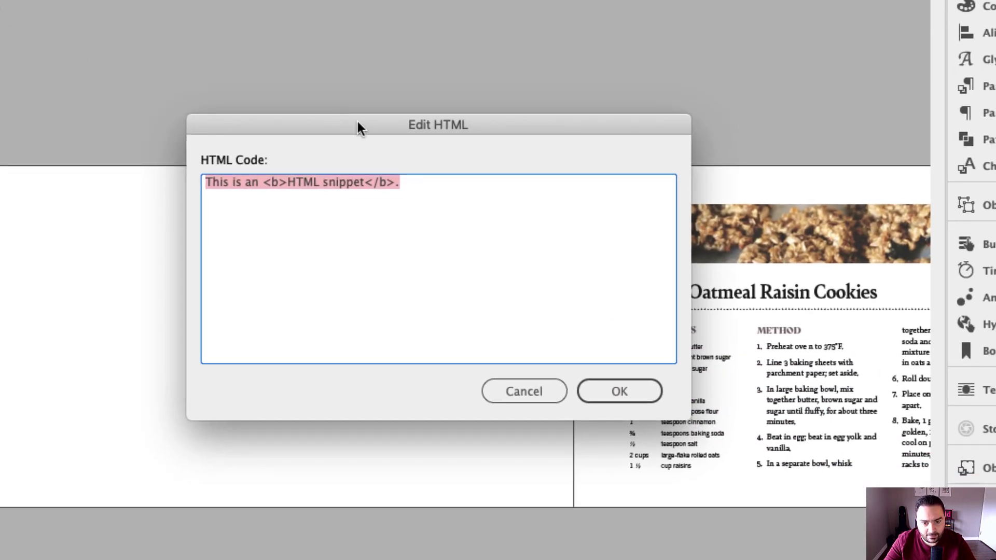
Paste the YouTube iframe code into Edit HTML and confirm, creating a 560 × 319 px frame.
left_click_drag(361, 127, 197, 37)
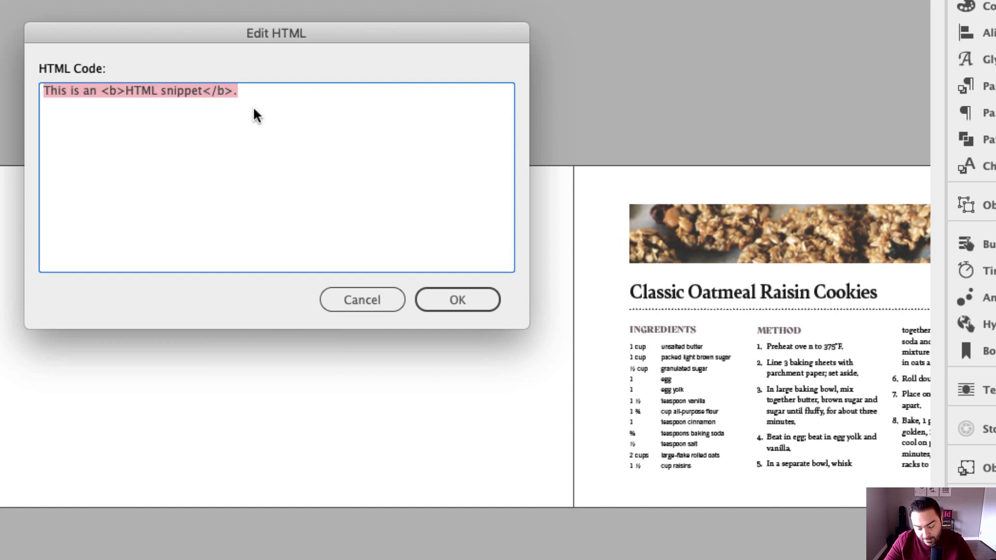
key("super+v")
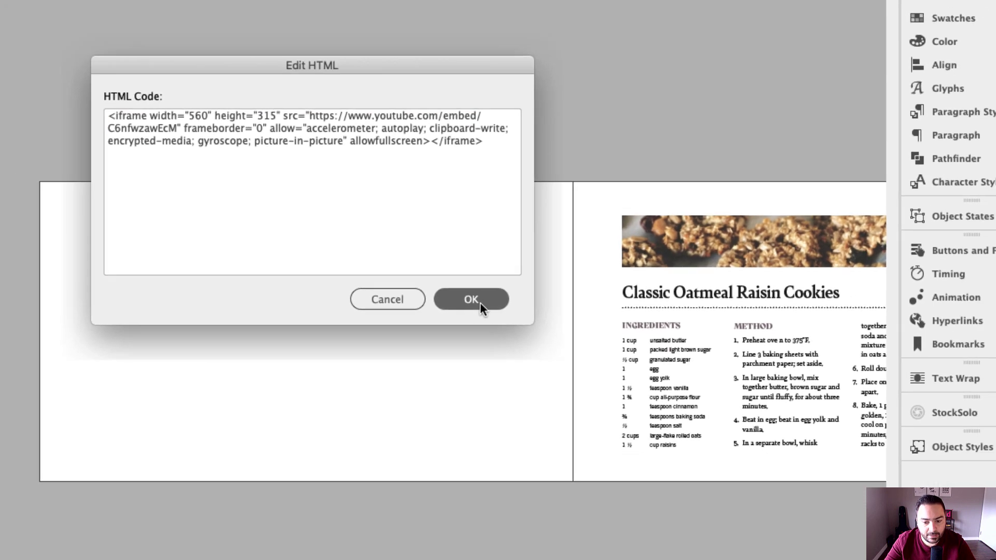
left_click(467, 303)
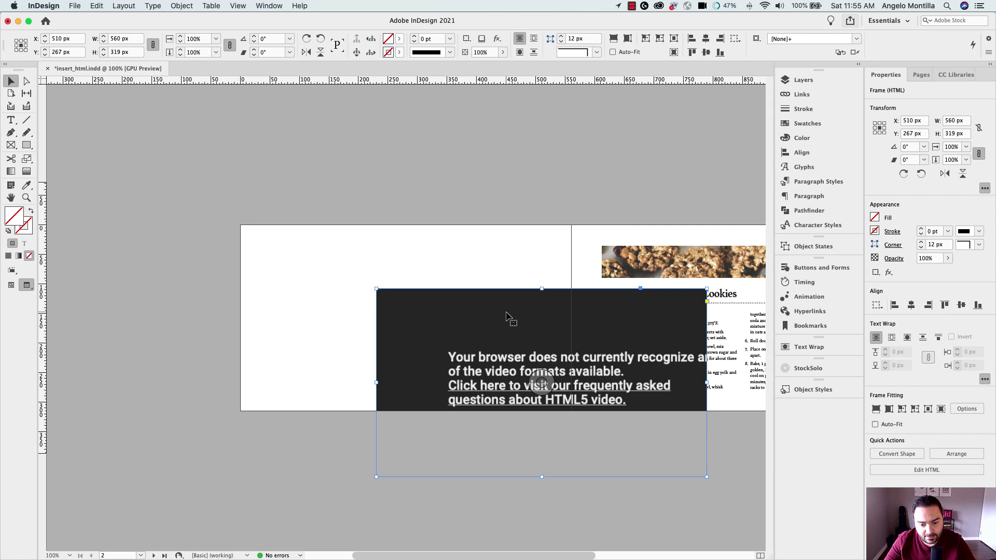
Move the video frame to X 280 px, Y 159.5 px to cover the left page, then deselect.
left_click_drag(490, 307, 390, 258)
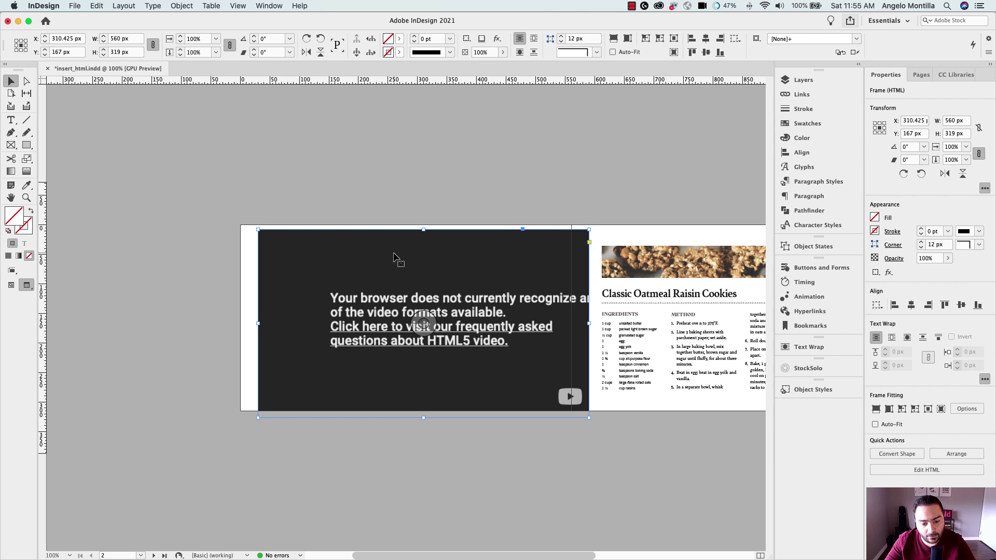
left_click_drag(401, 256, 387, 254)
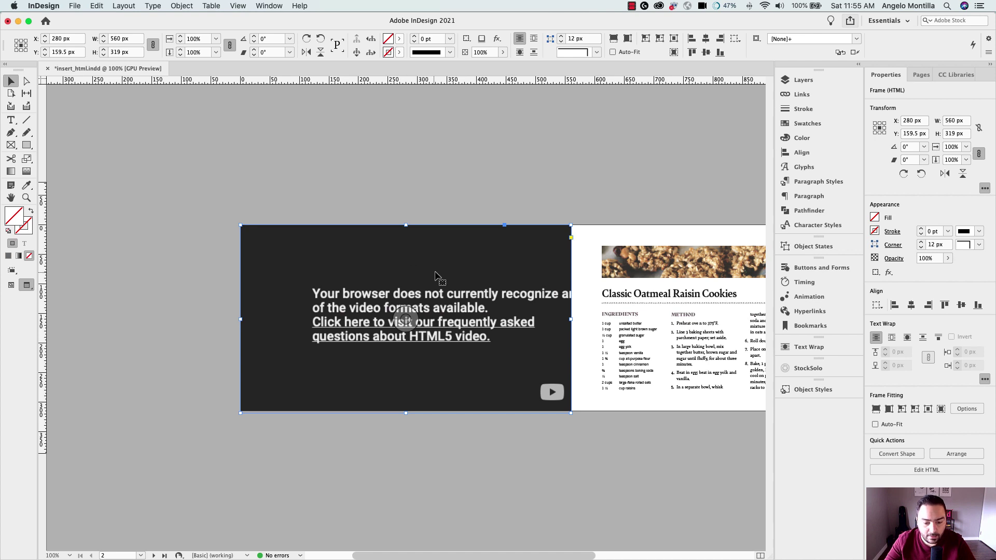
left_click_drag(436, 275, 440, 274)
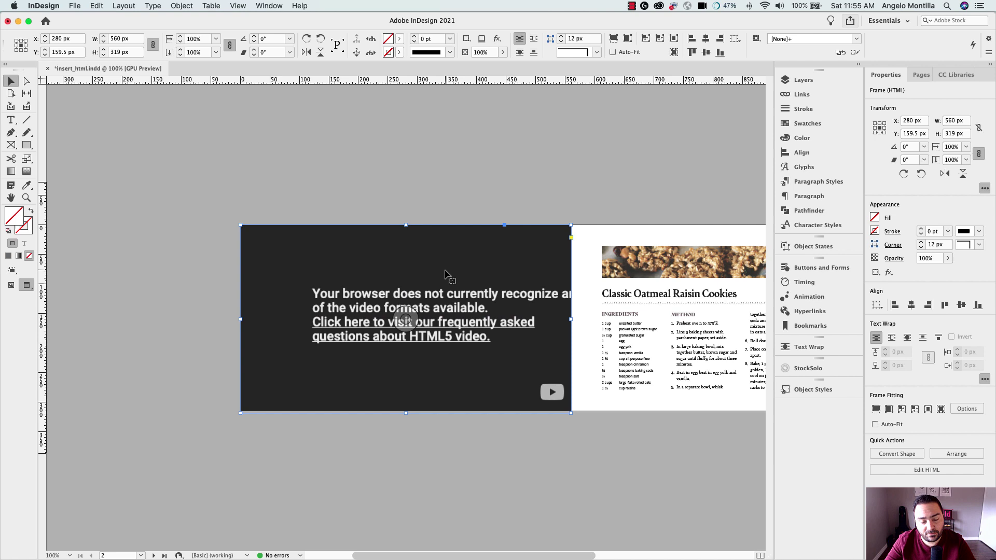
left_click(472, 210)
left_click_drag(624, 206, 460, 208)
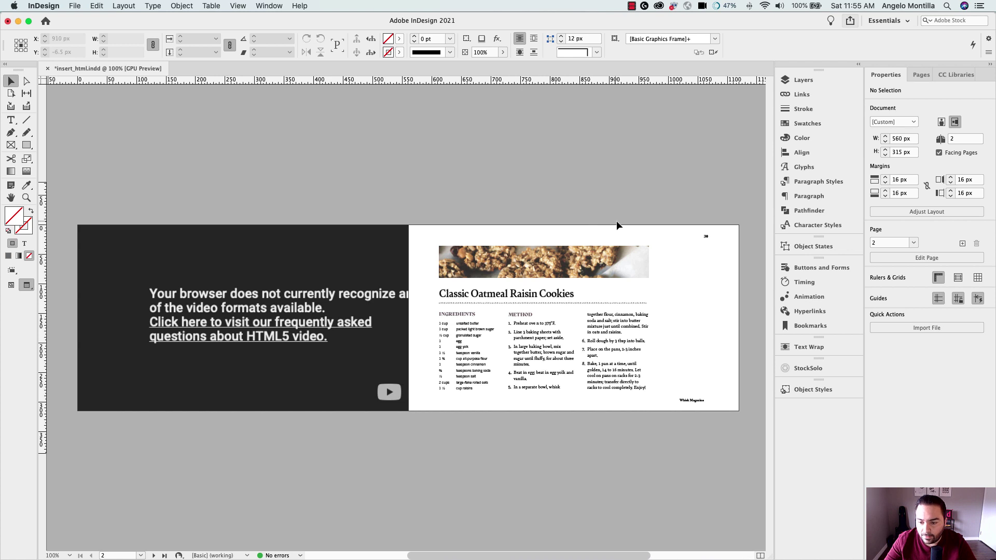
left_click(807, 297)
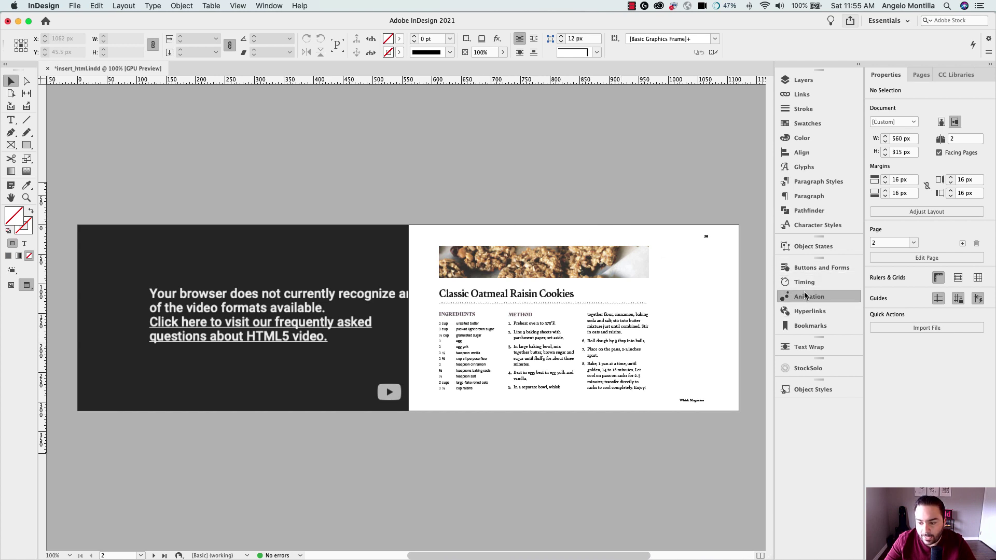
left_click_drag(695, 265, 525, 135)
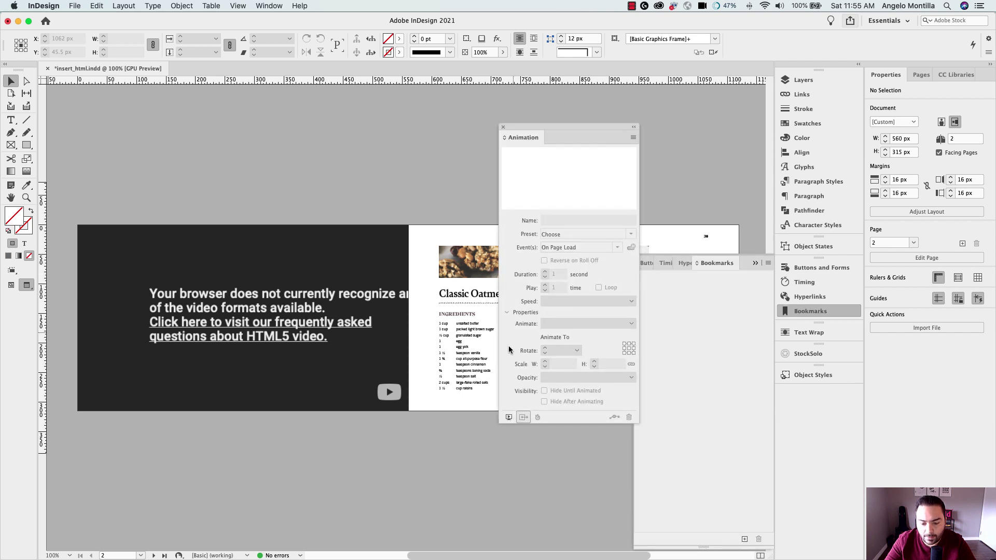
left_click(509, 418)
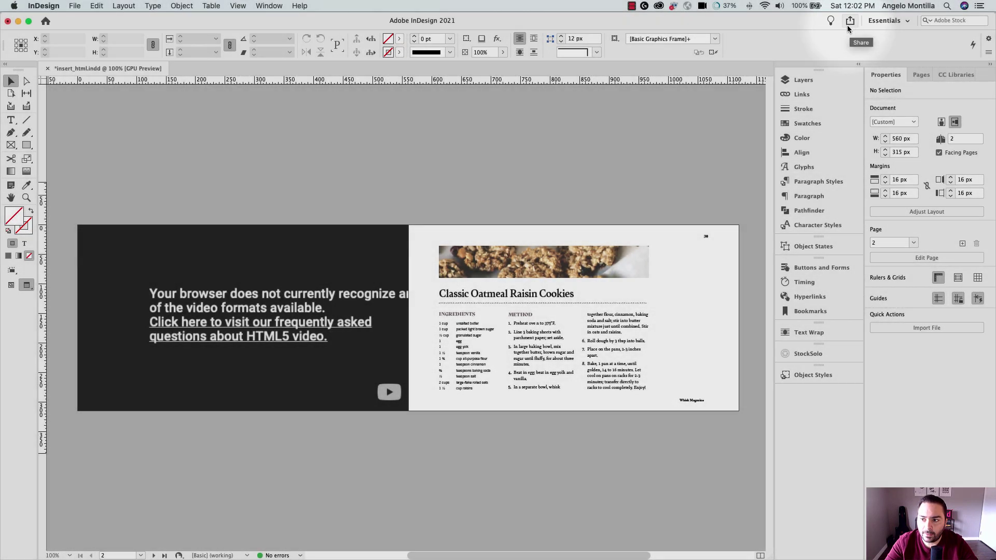
Start Publish Online with the title 'Oatmeal Cookie Recipe' and Export as set to Spread.
left_click(850, 23)
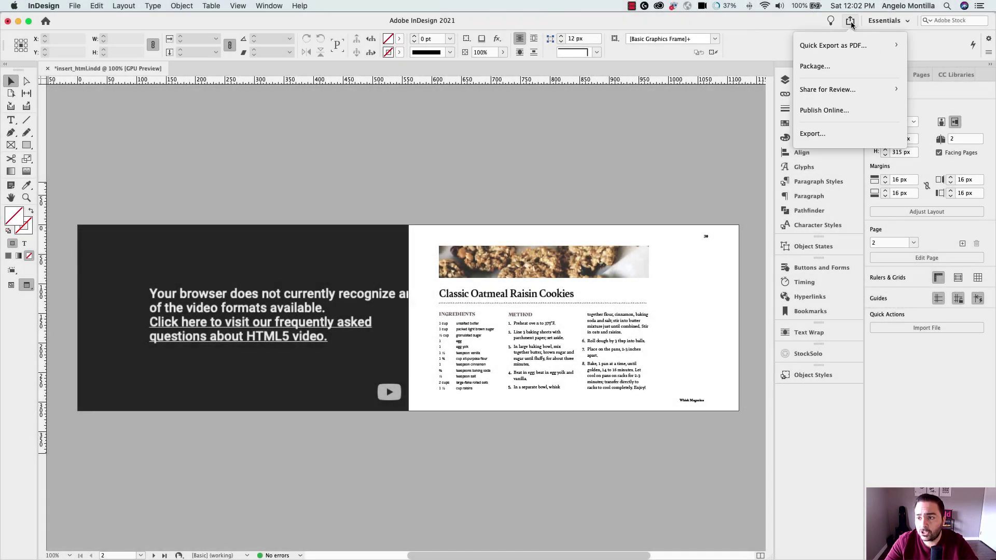
left_click(862, 114)
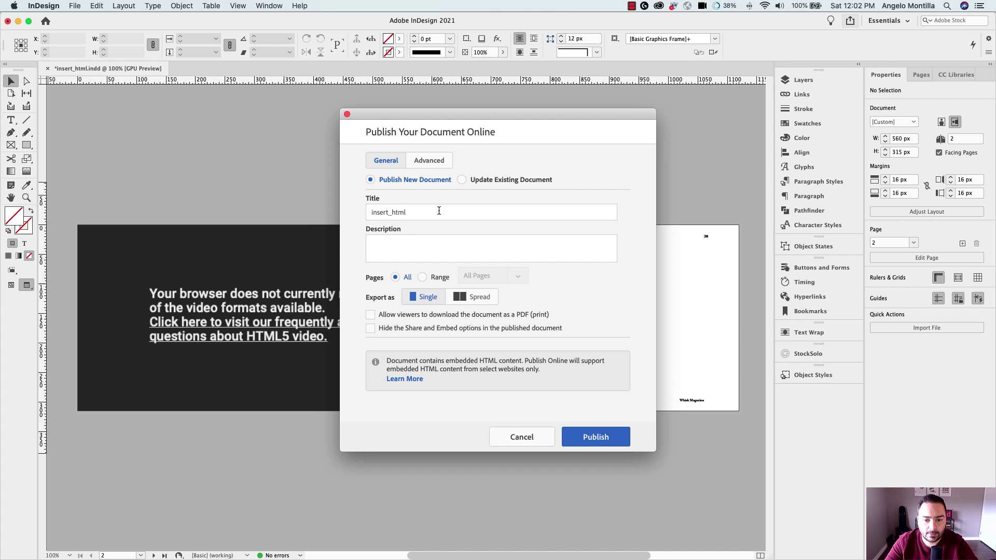
left_click_drag(439, 211, 355, 210)
type("O")
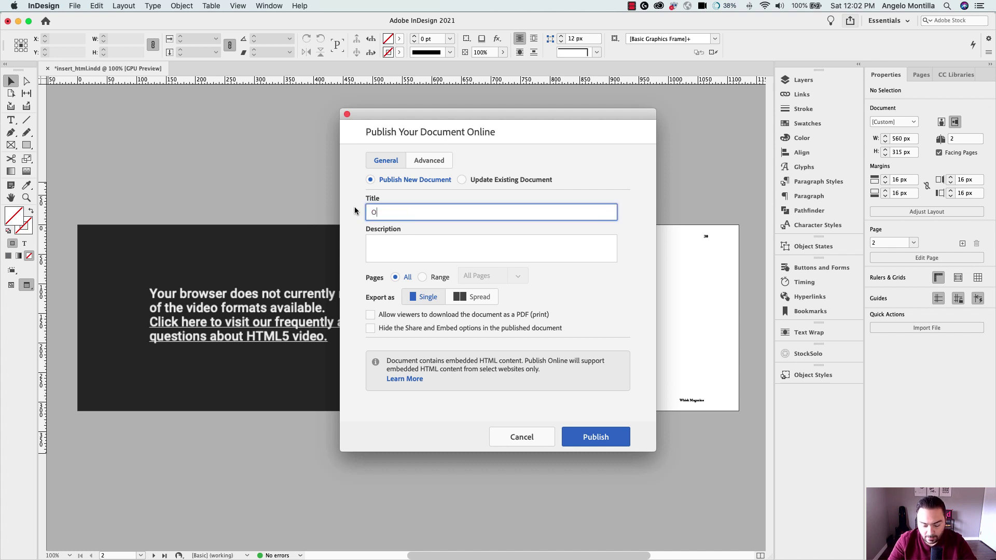
type("atmean Coo")
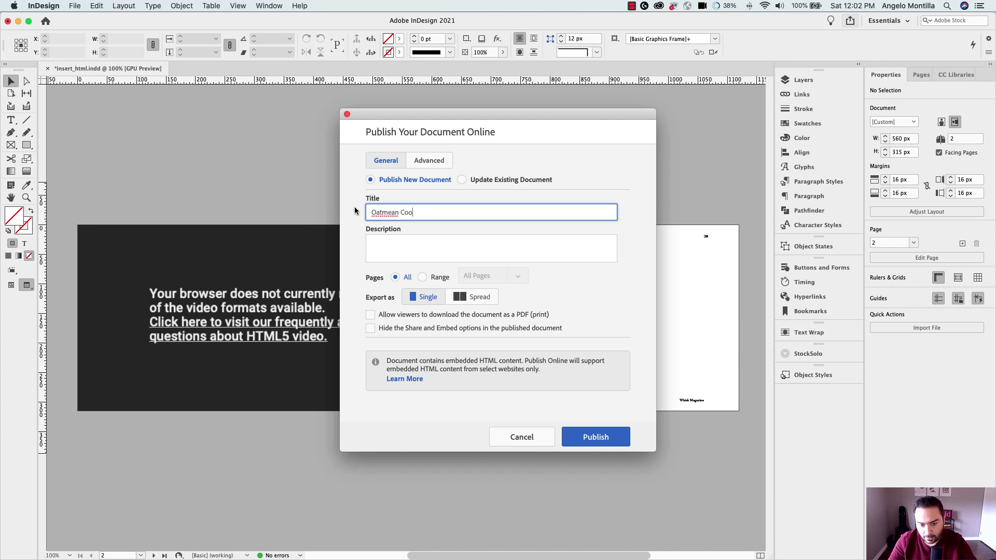
key("BackSpace")
key("BackSpace")
key("BackSpace")
key("BackSpace")
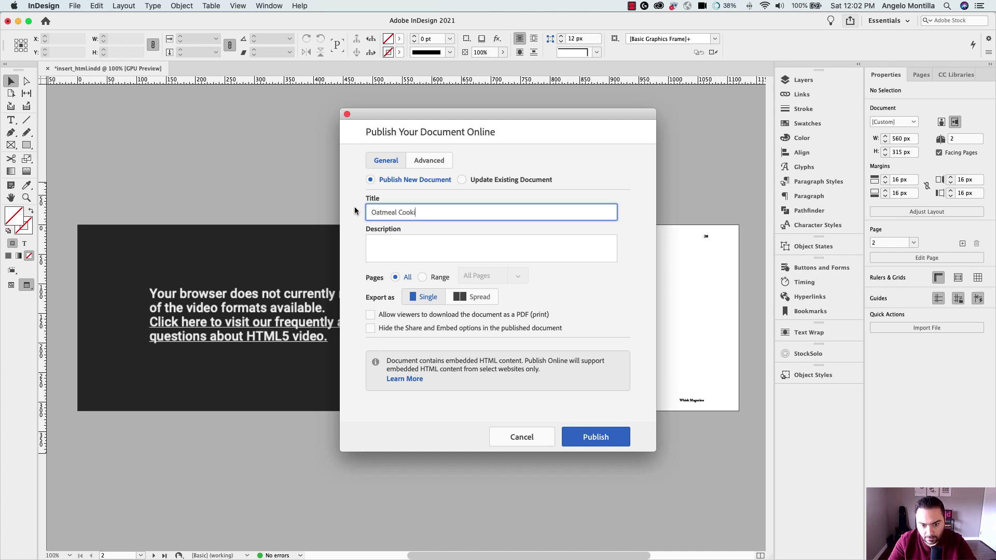
type("l Cookie Recipe")
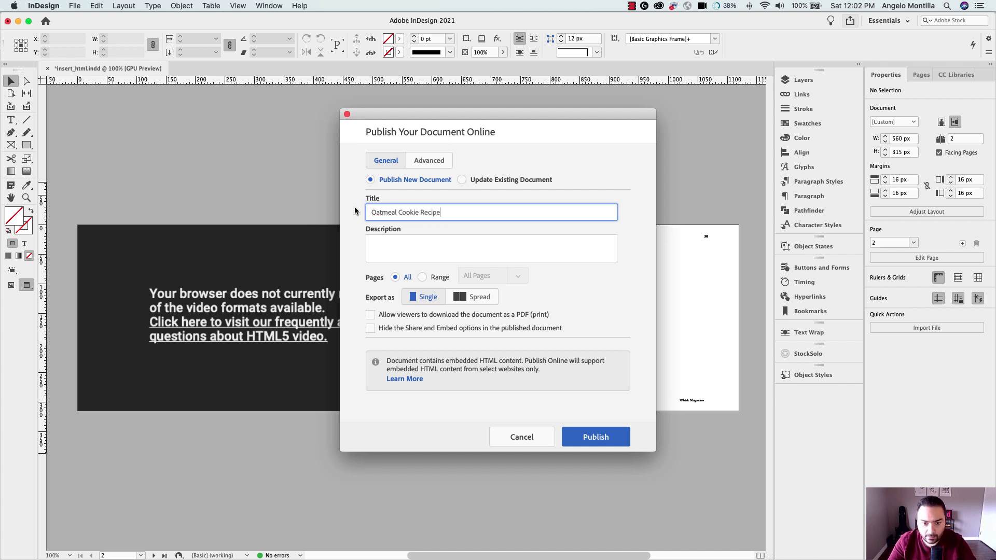
left_click(466, 300)
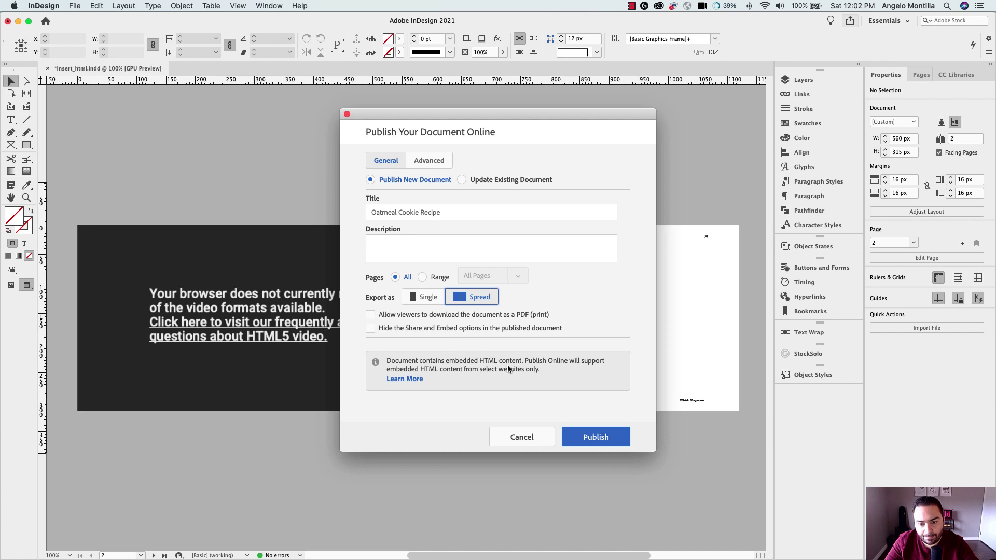
Publish the Oatmeal Cookie Recipe online and view the uploaded document.
left_click(594, 436)
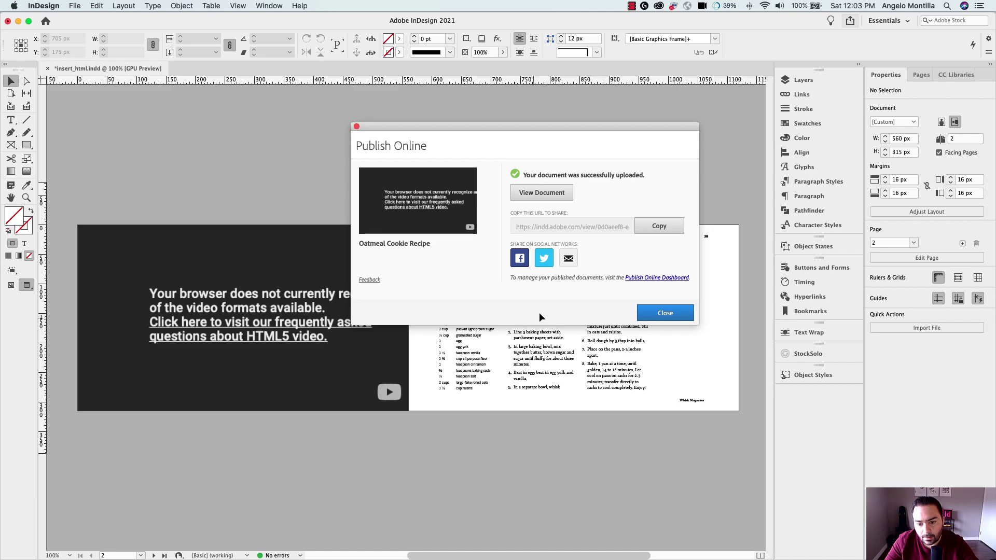
left_click(525, 193)
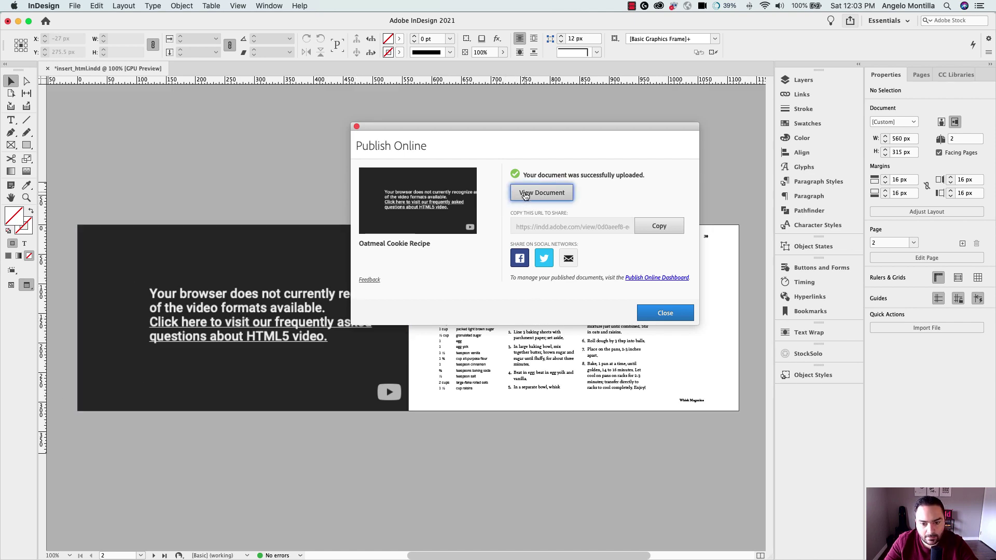